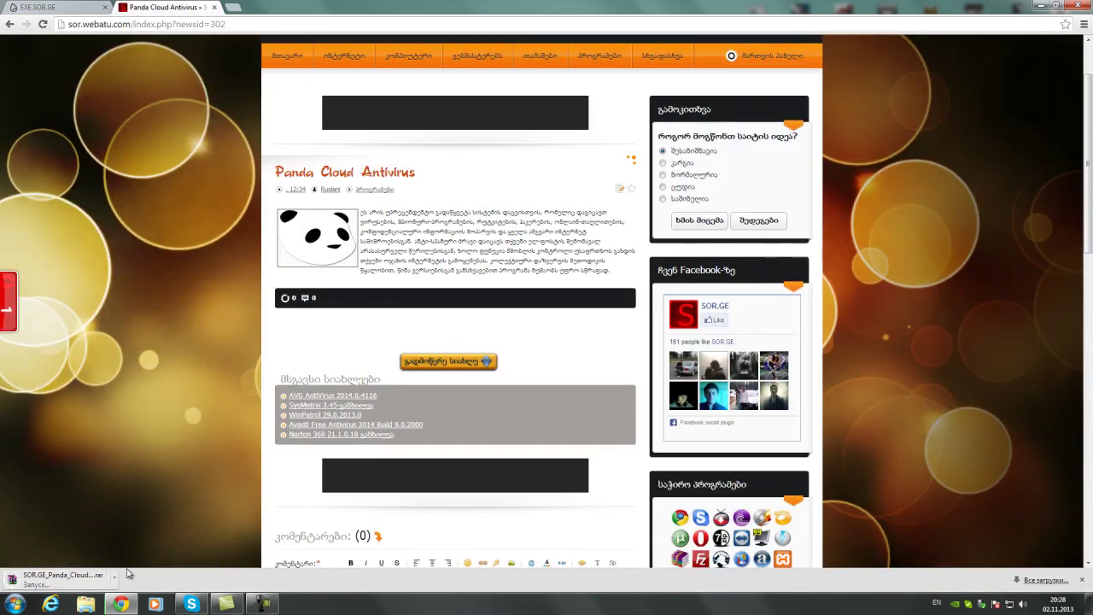
Cancel the Panda Cloud download, close Chrome, and move the PandaCloud desktop icon down
{"action": "left_click", "coordinate": [113, 576]}
{"action": "left_click", "coordinate": [154, 557]}
{"action": "left_click", "coordinate": [1078, 5]}
{"action": "left_click_drag", "start_coordinate": [508, 231], "coordinate": [507, 277]}
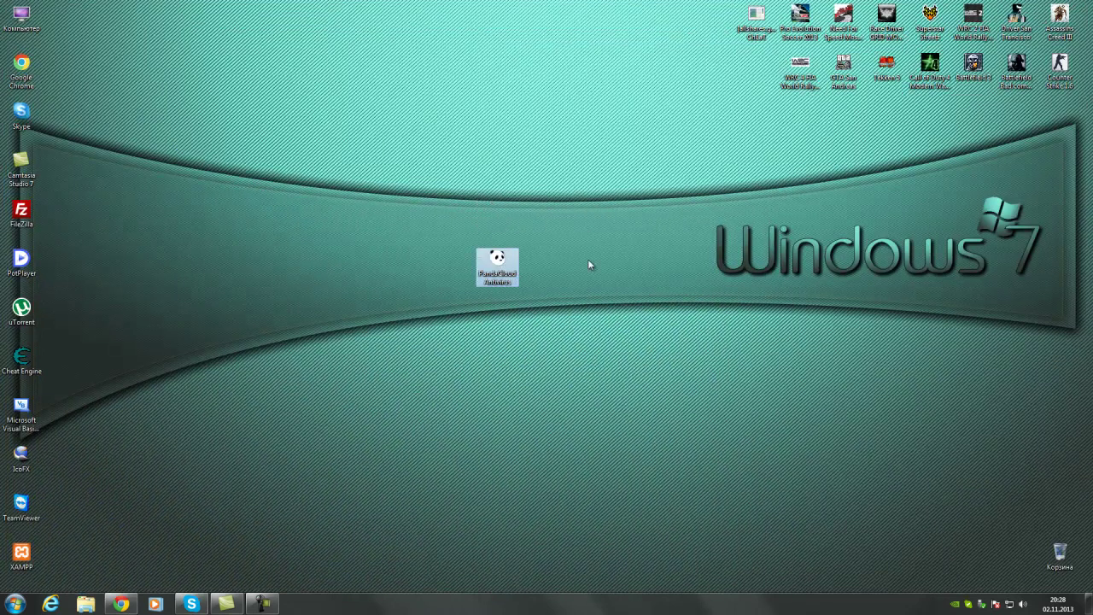
Launch the PandaCloud installer, accept the agreement (Согласиться и установить), and keep Русский as the language
{"action": "double_click", "coordinate": [498, 261]}
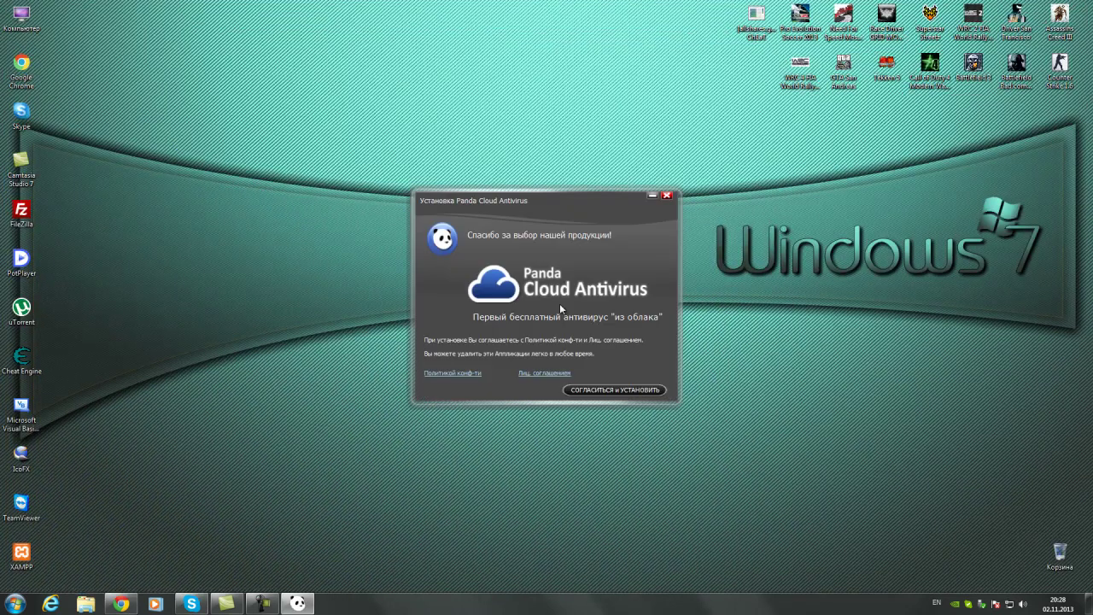
{"action": "left_click", "coordinate": [594, 390]}
{"action": "left_click", "coordinate": [574, 391]}
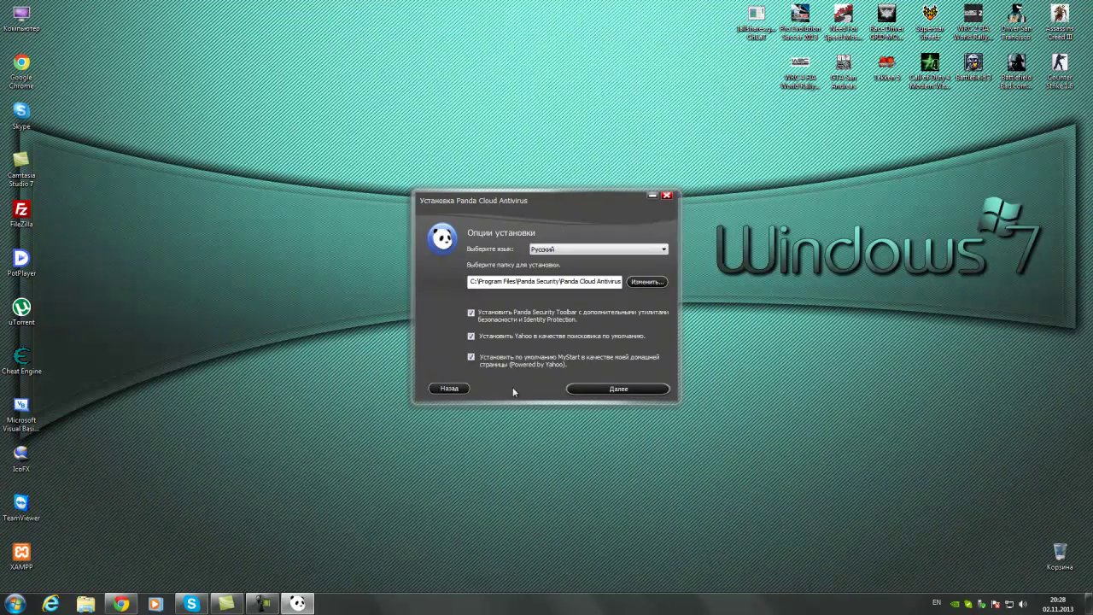
{"action": "left_click", "coordinate": [631, 392]}
{"action": "left_click", "coordinate": [601, 248]}
{"action": "left_click", "coordinate": [586, 249]}
Continue past the options page with Далее and let the installer download and install
{"action": "left_click", "coordinate": [633, 393]}
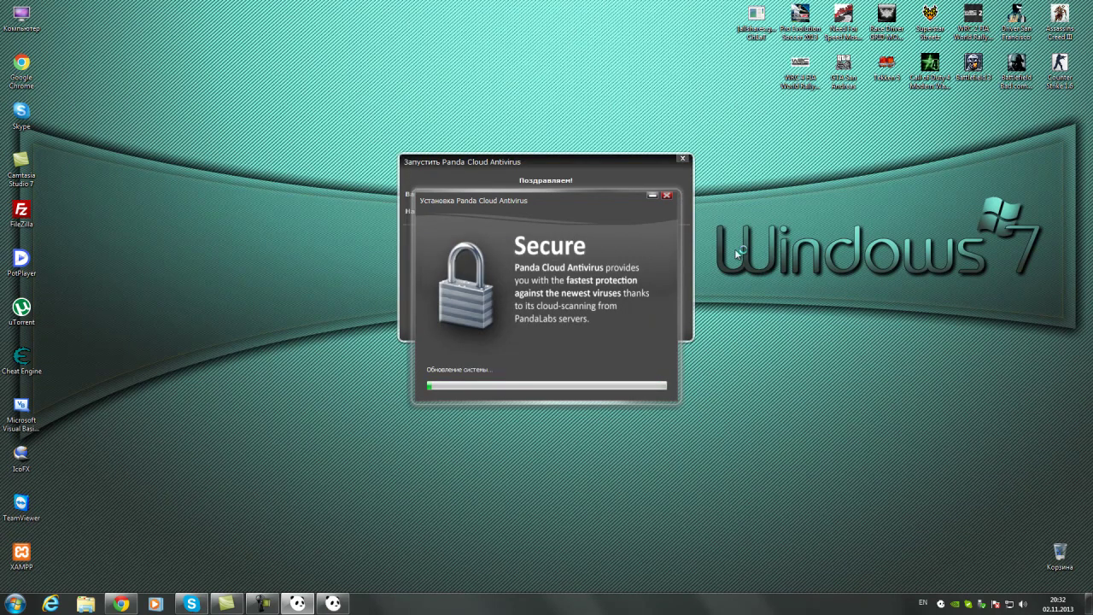
Activate Panda Cloud Antivirus Pro as an IT professional with the account e-mail and password
{"action": "left_click_drag", "start_coordinate": [527, 162], "coordinate": [414, 162]}
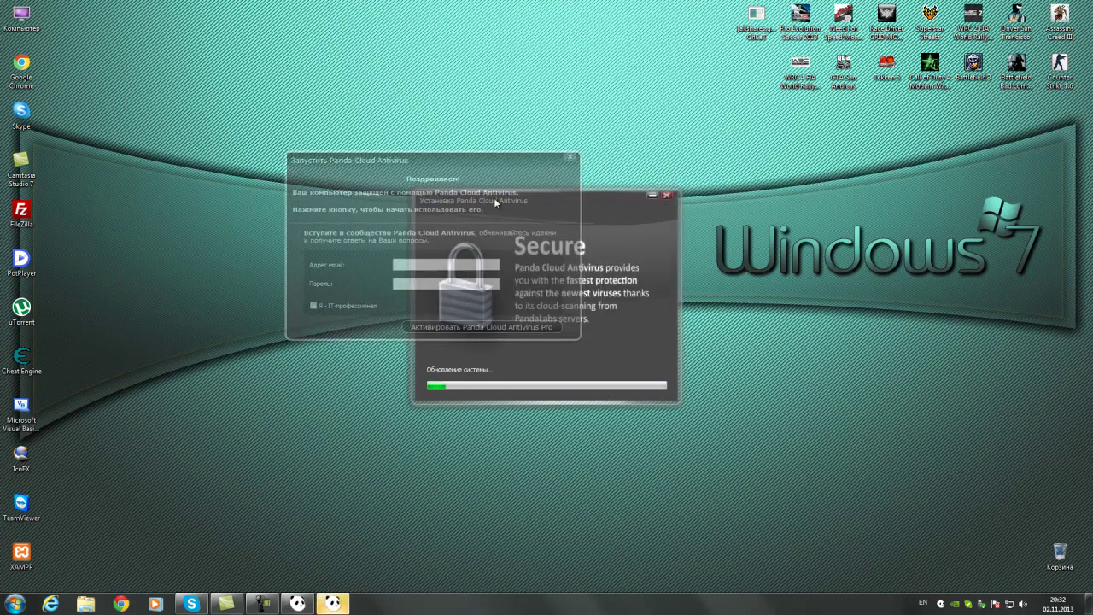
{"action": "left_click", "coordinate": [314, 306]}
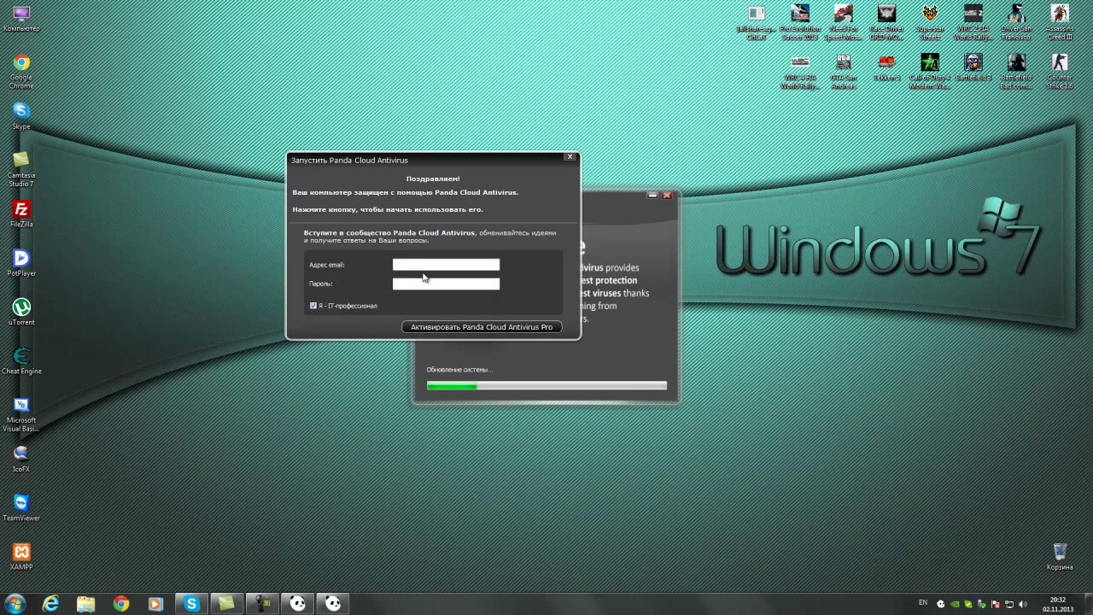
{"action": "key", "text": "Tab"}
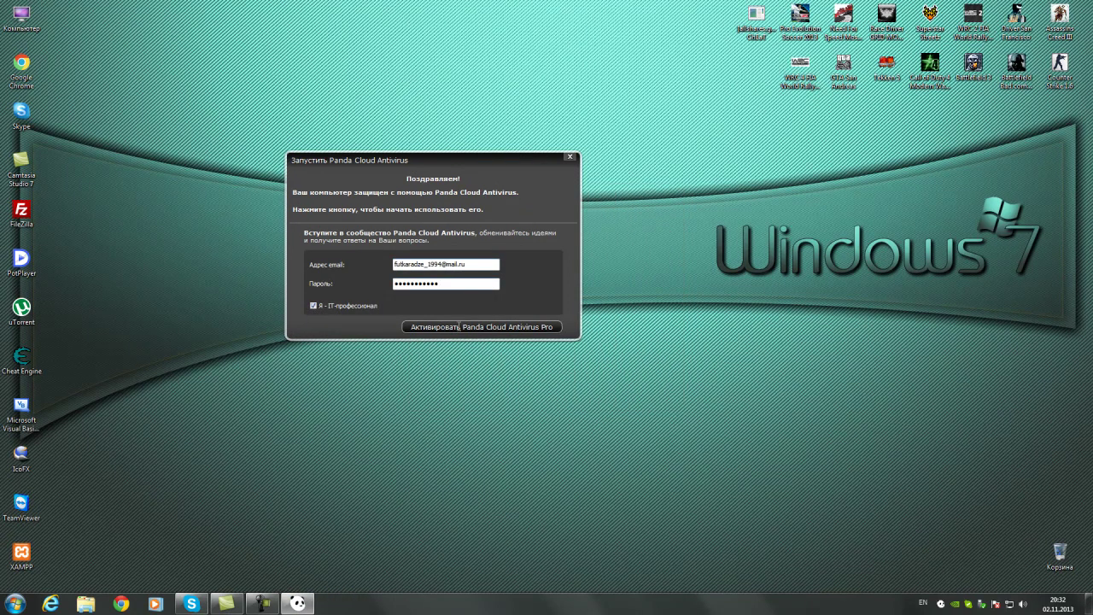
{"action": "left_click", "coordinate": [459, 327]}
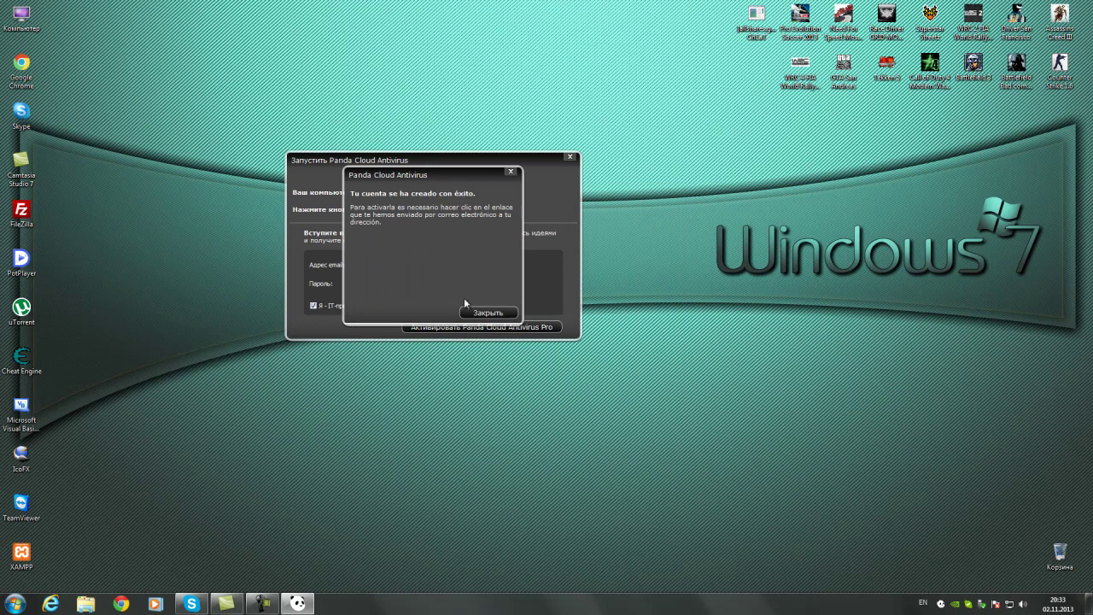
Dismiss the account-created message, close the activation window, and launch Panda Cloud from the desktop
{"action": "left_click", "coordinate": [476, 313]}
{"action": "left_click", "coordinate": [570, 157]}
{"action": "double_click", "coordinate": [501, 243]}
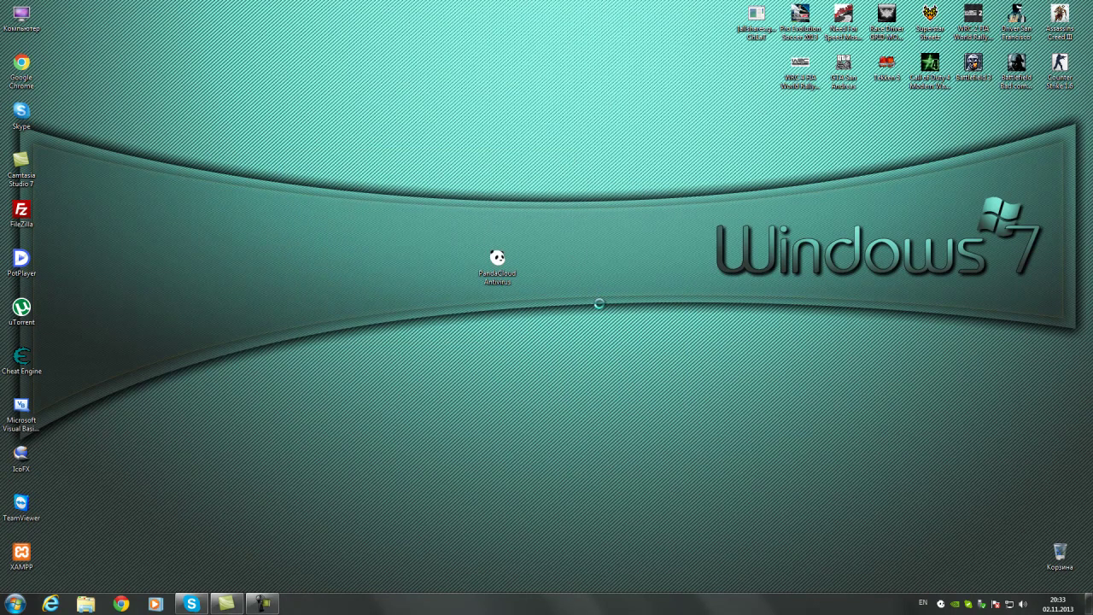
Refresh the desktop, then review the Защита данных settings from the notice and close them
{"action": "right_click", "coordinate": [571, 256]}
{"action": "left_click", "coordinate": [615, 288]}
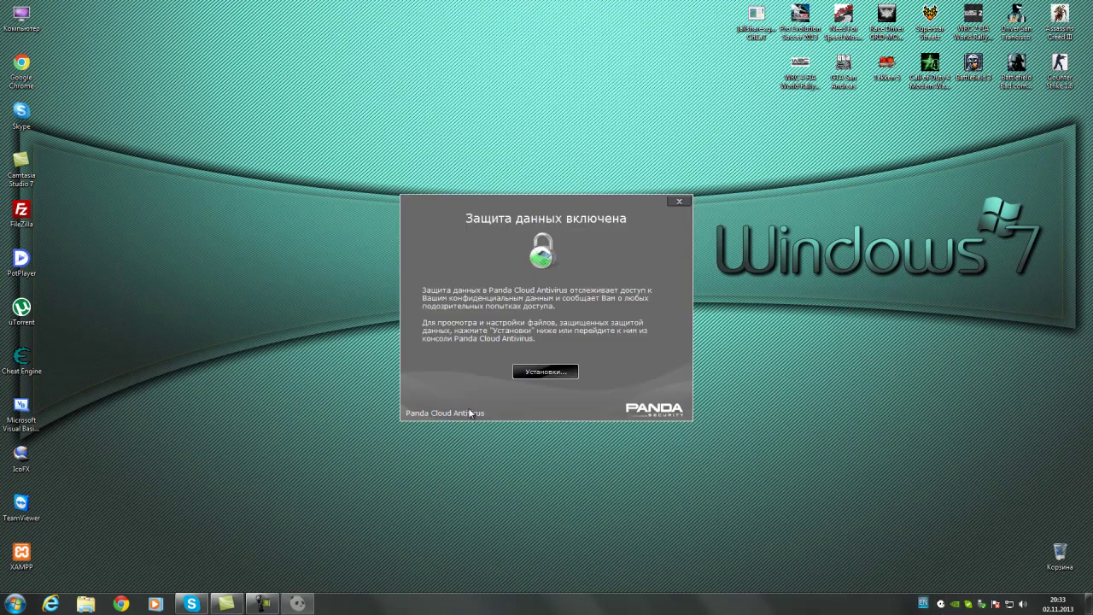
{"action": "left_click", "coordinate": [548, 373]}
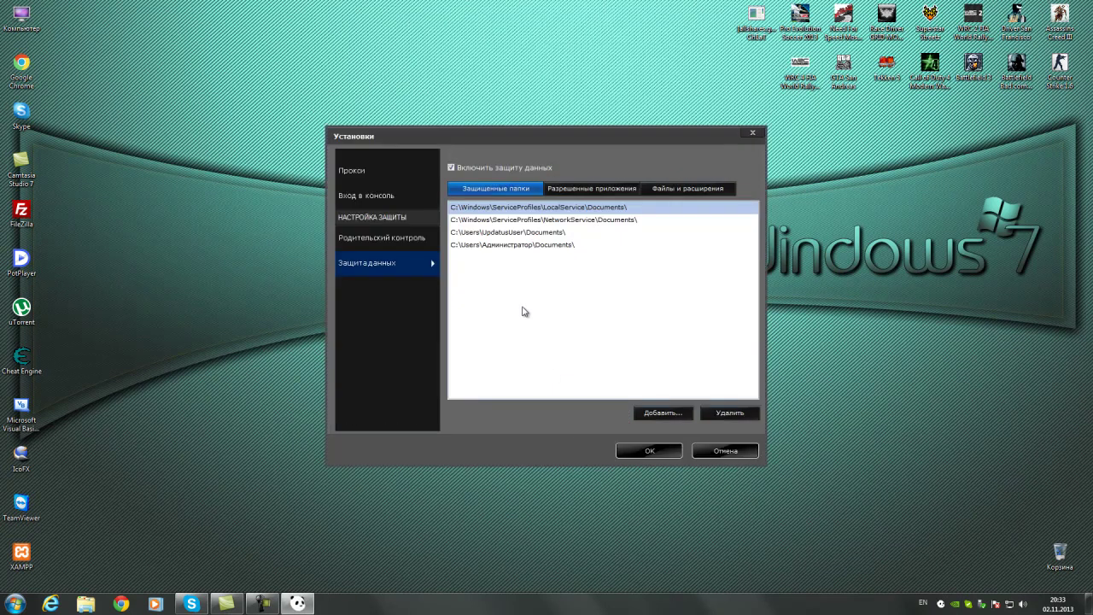
{"action": "left_click_drag", "start_coordinate": [484, 130], "coordinate": [420, 109]}
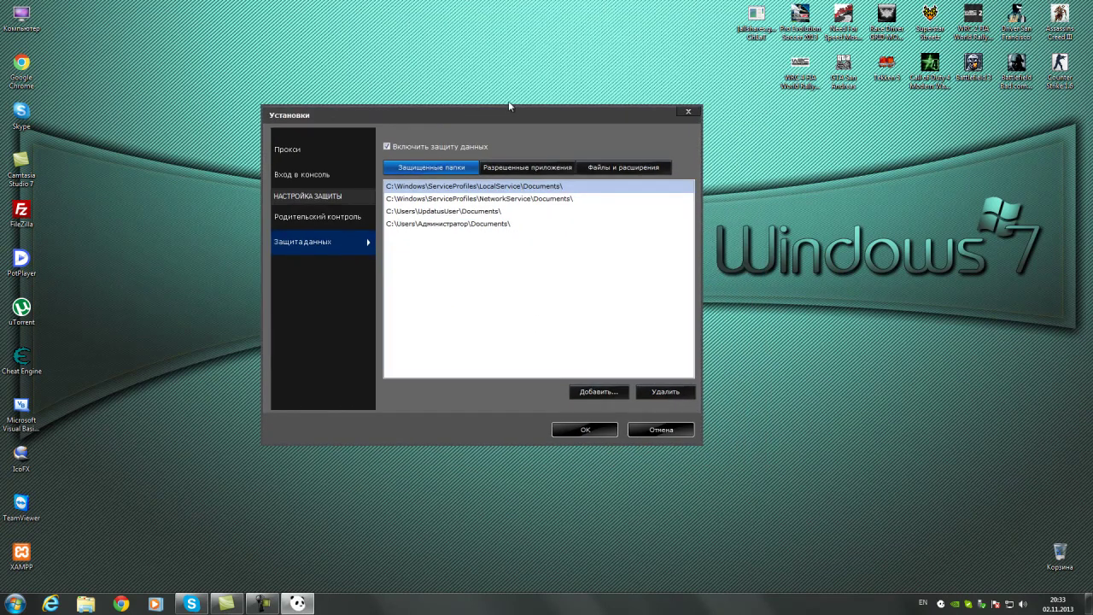
{"action": "left_click", "coordinate": [588, 431]}
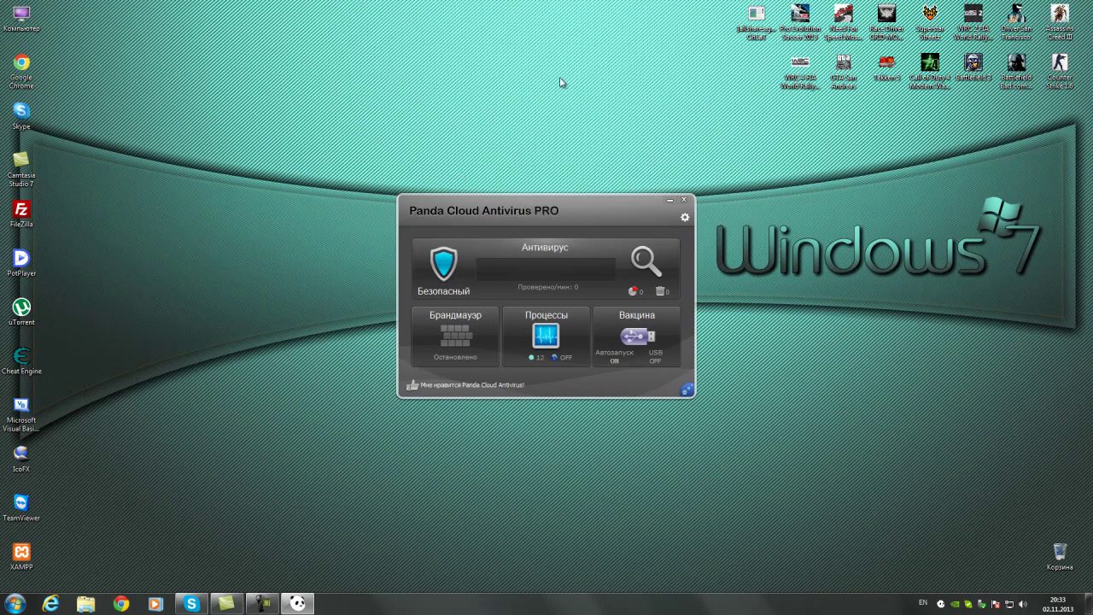
Reposition the main window and start an Оптимизированное сканирование from the Antivirus page
{"action": "left_click_drag", "start_coordinate": [502, 206], "coordinate": [558, 79]}
{"action": "left_click_drag", "start_coordinate": [631, 68], "coordinate": [506, 134]}
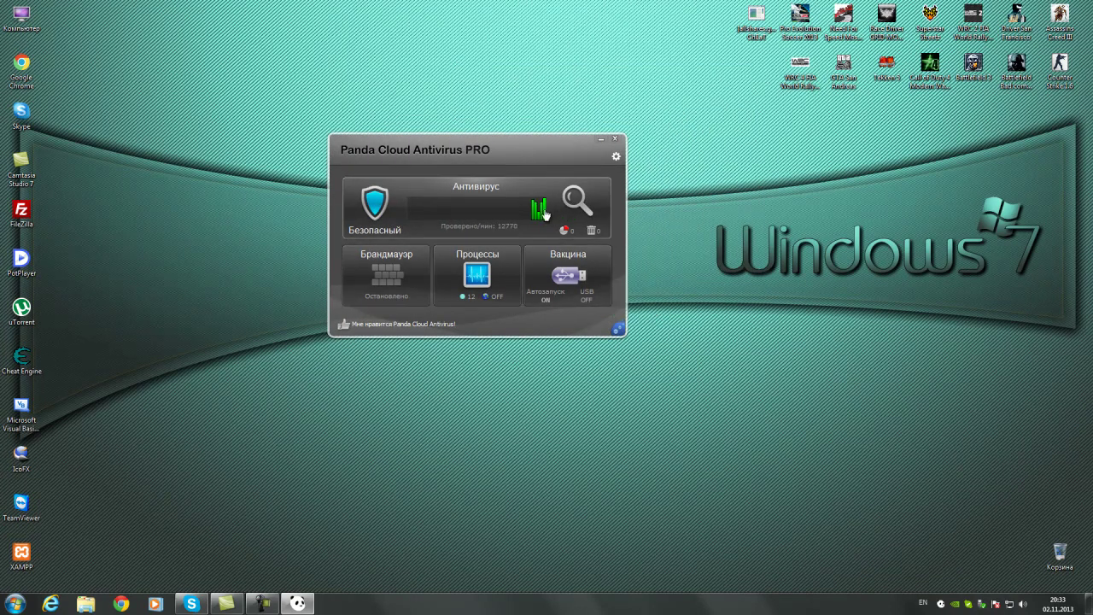
{"action": "left_click", "coordinate": [574, 200]}
{"action": "left_click", "coordinate": [394, 234]}
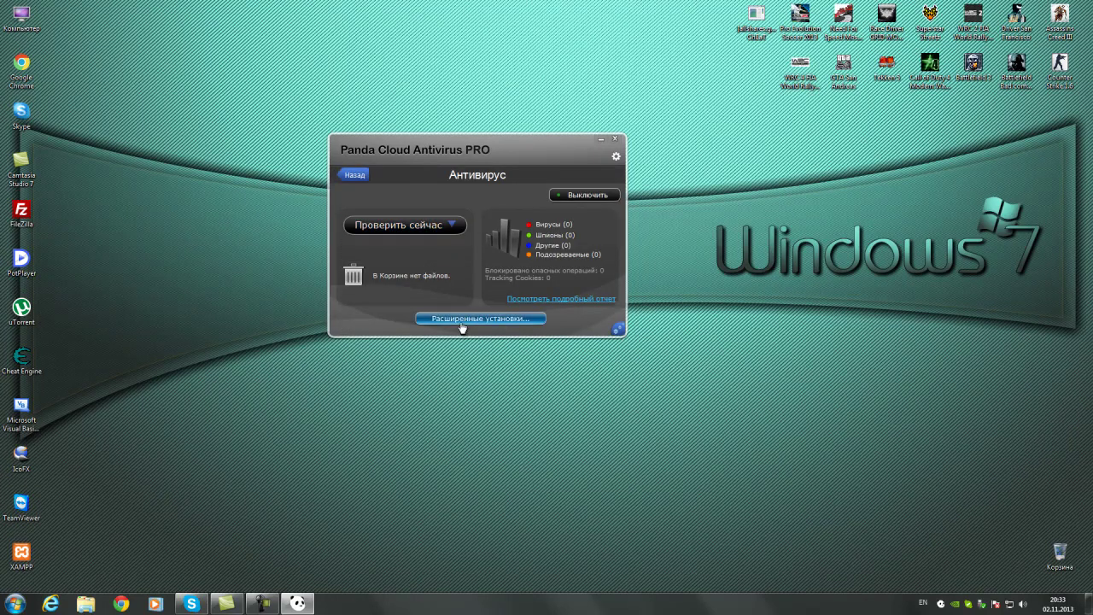
{"action": "left_click", "coordinate": [419, 230]}
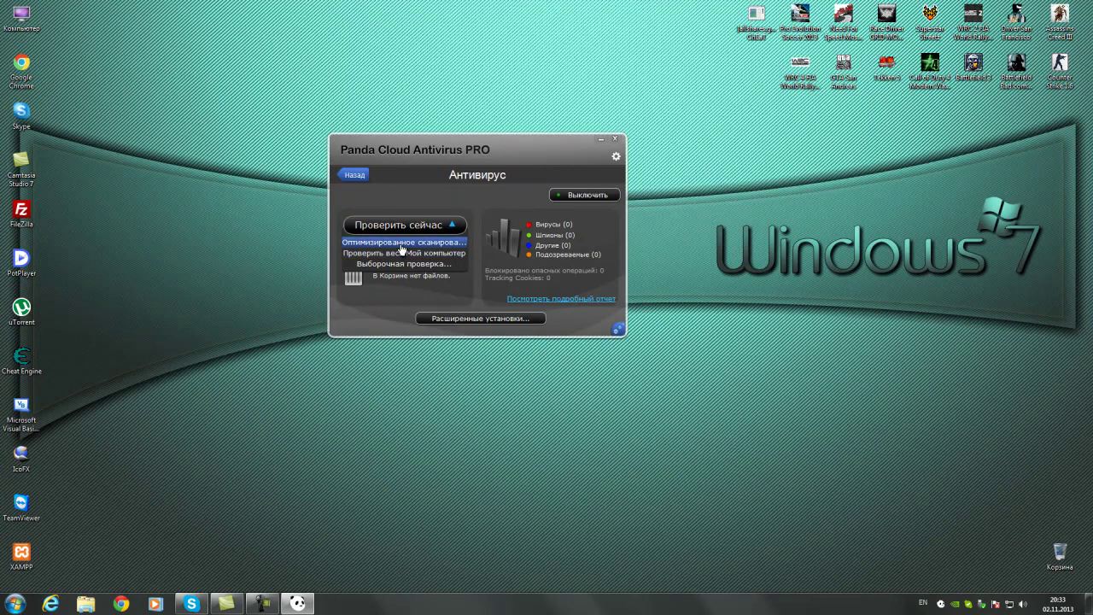
{"action": "left_click", "coordinate": [399, 244]}
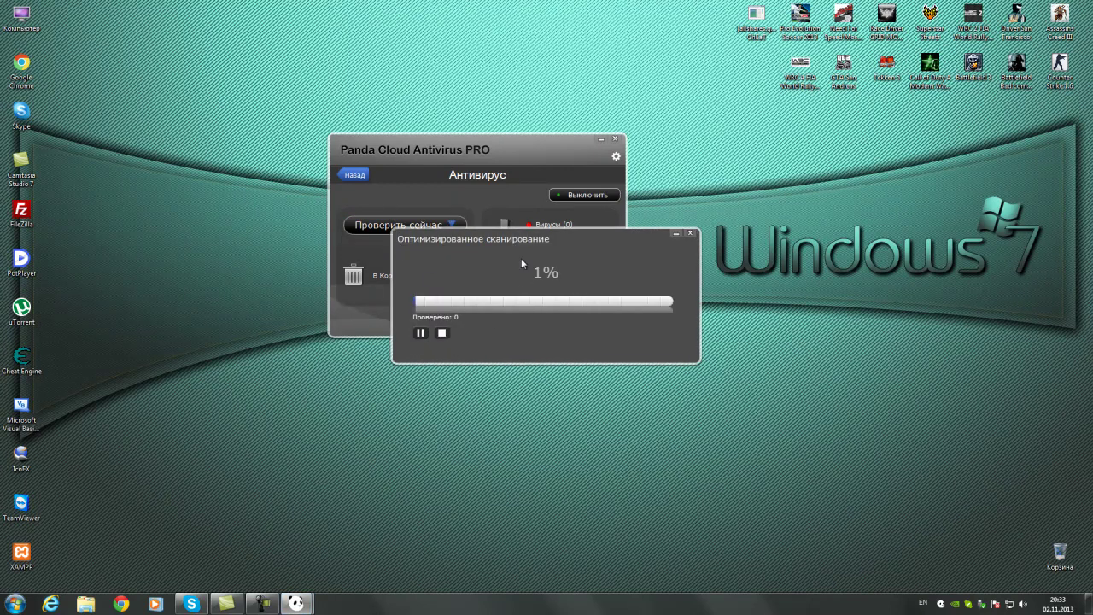
Stop the optimized scan, return to the dashboard, and briefly visit Community Labs
{"action": "left_click", "coordinate": [359, 349]}
{"action": "left_click", "coordinate": [609, 250]}
{"action": "left_click", "coordinate": [354, 175]}
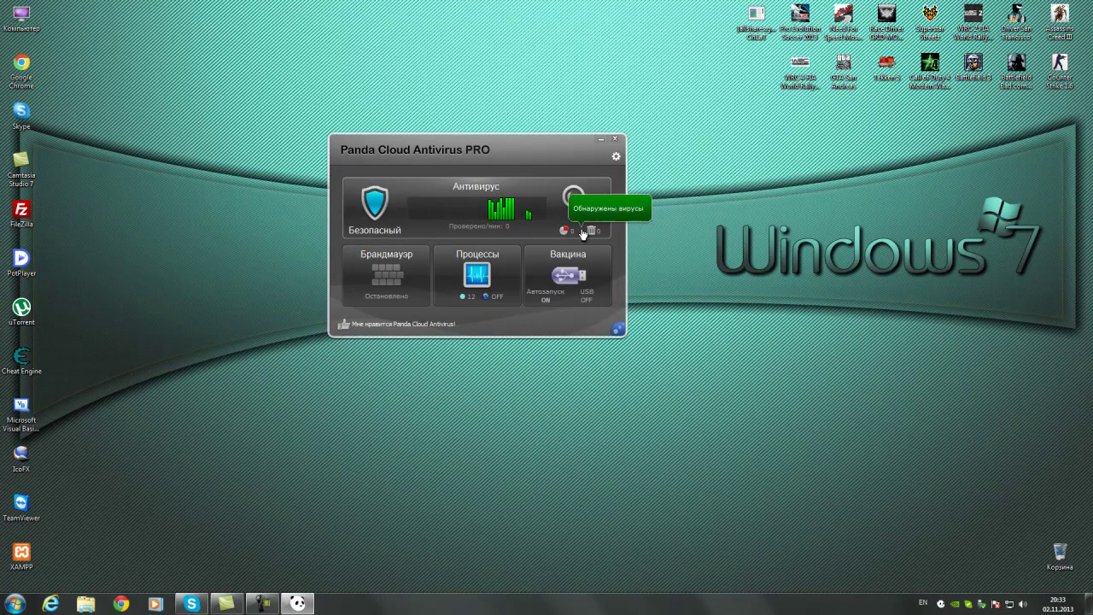
{"action": "left_click", "coordinate": [617, 330]}
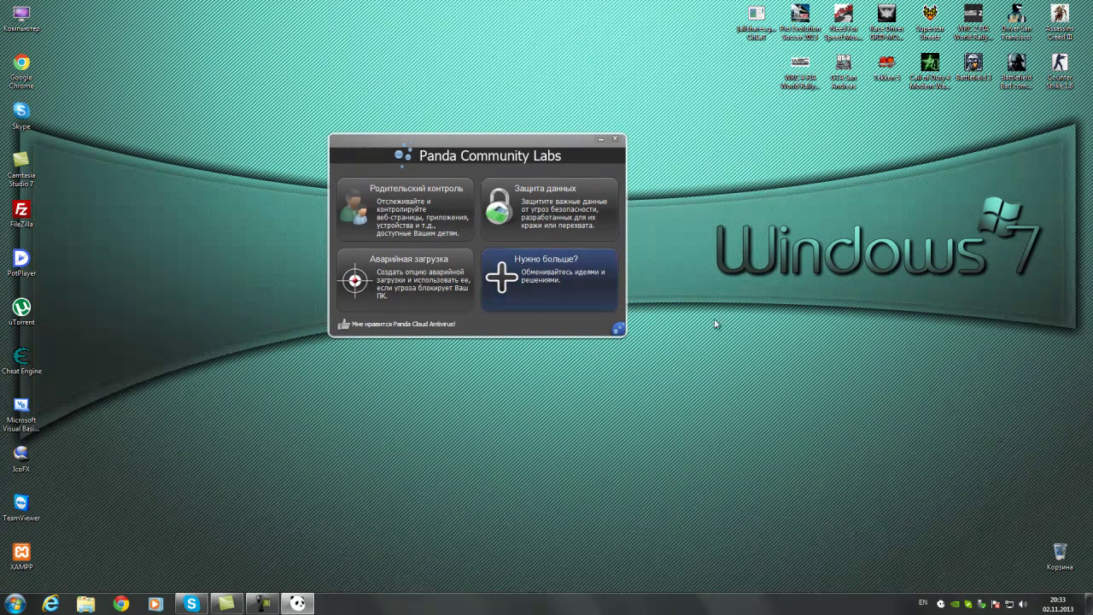
{"action": "left_click", "coordinate": [617, 332]}
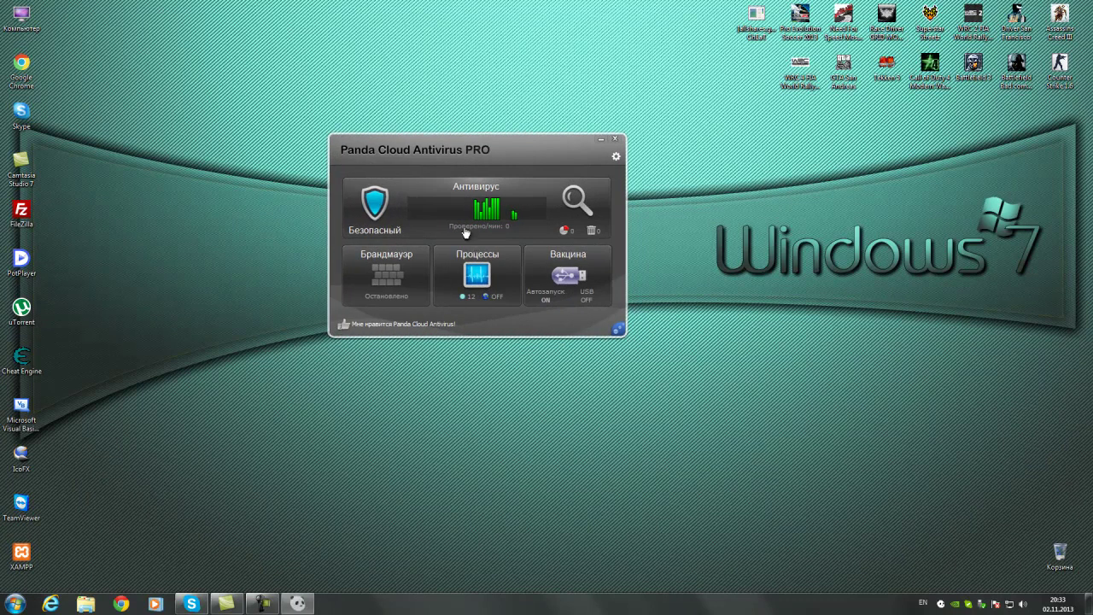
Start Проверить весь Мой компьютер from Antivirus, stop it, and close the scan and main windows
{"action": "left_click", "coordinate": [571, 209]}
{"action": "left_click", "coordinate": [391, 227]}
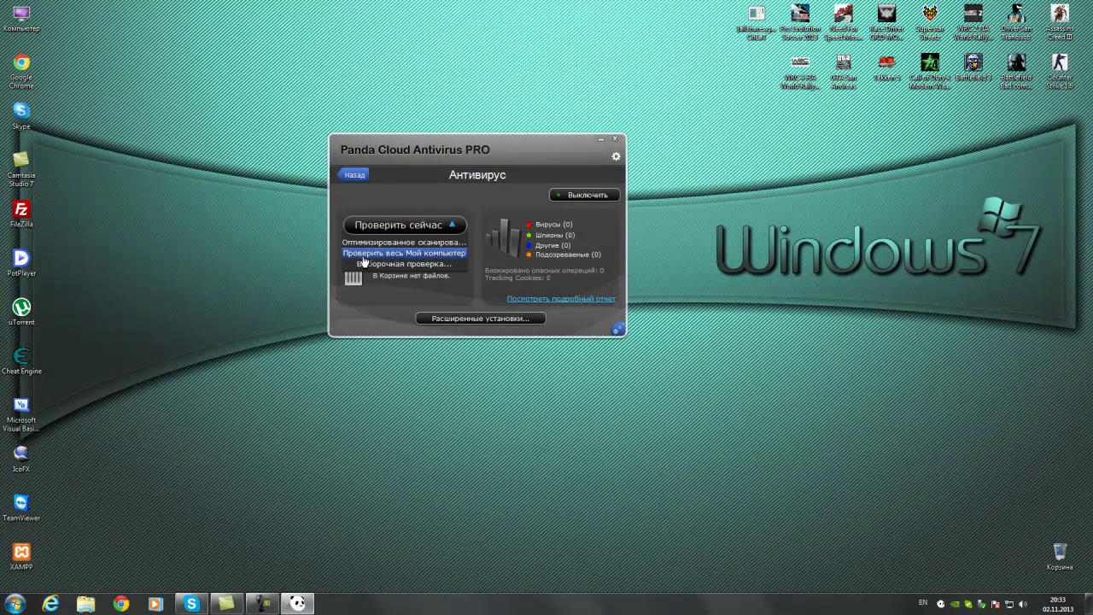
{"action": "left_click", "coordinate": [405, 253]}
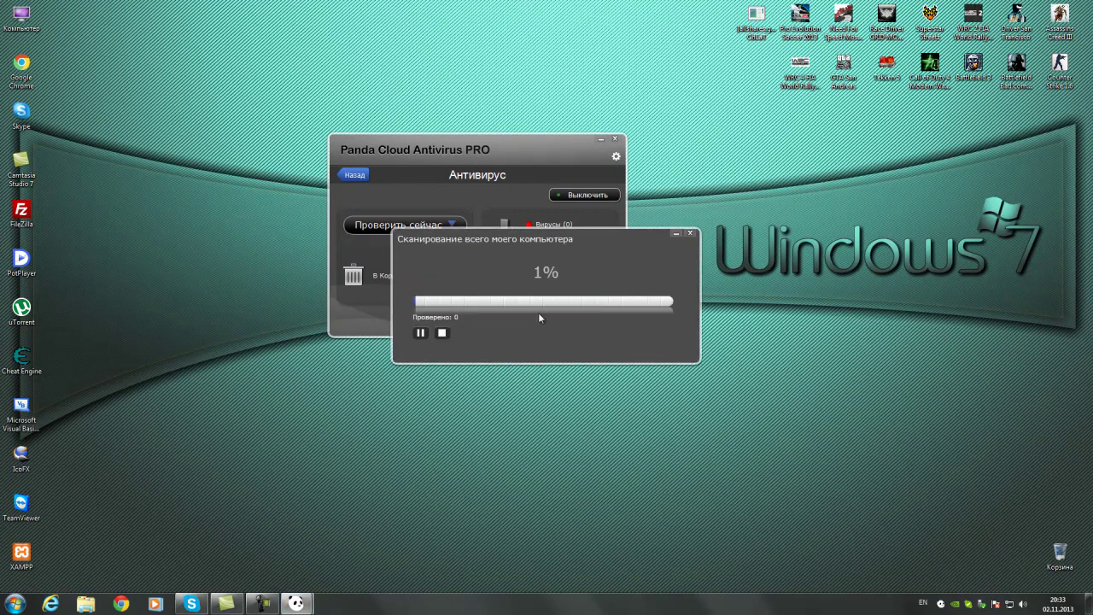
{"action": "left_click", "coordinate": [433, 327]}
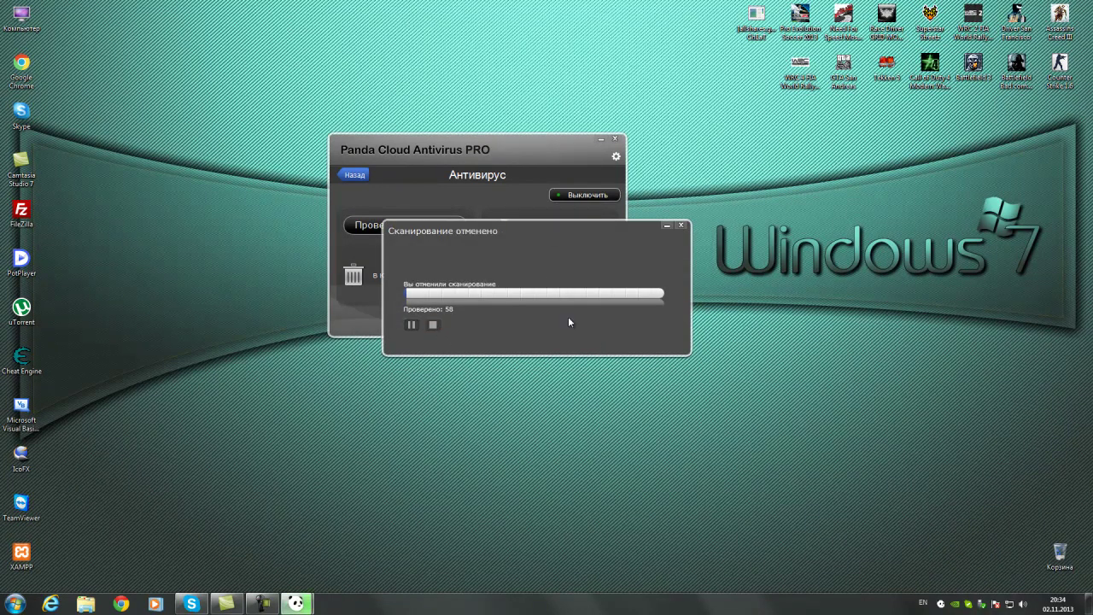
{"action": "left_click", "coordinate": [682, 225]}
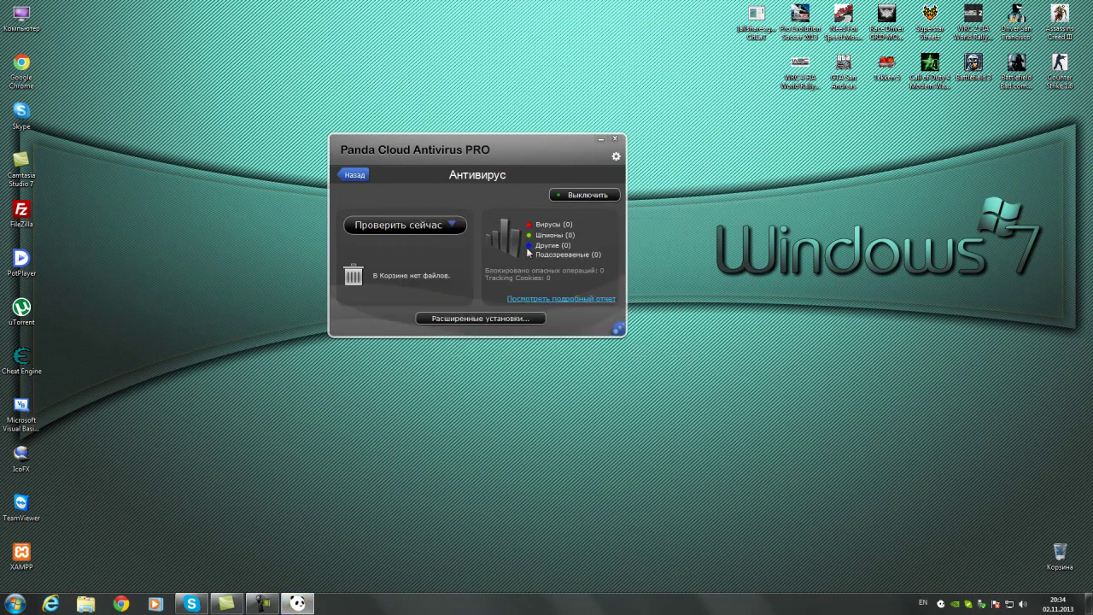
{"action": "left_click", "coordinate": [615, 139]}
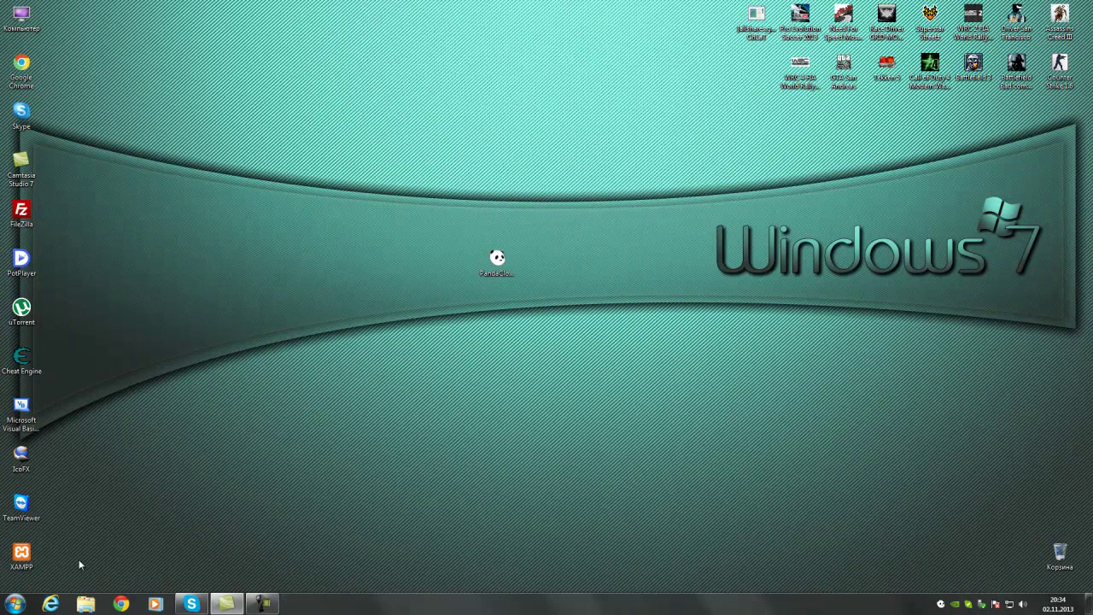
Restore and maximize Chrome, then load myvideo.ge from the address bar
{"action": "left_click", "coordinate": [121, 604]}
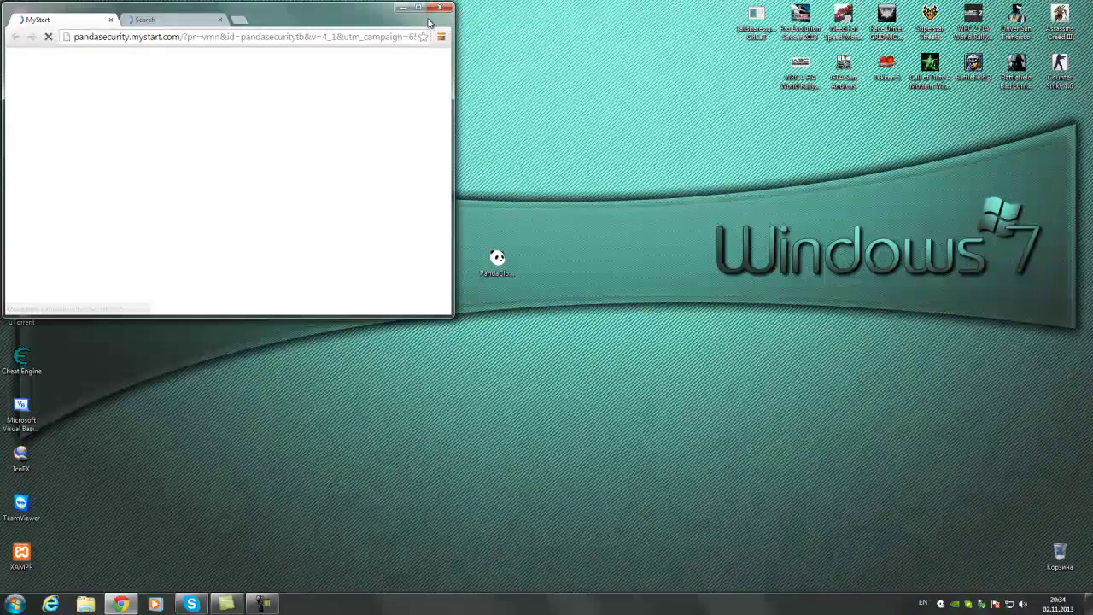
{"action": "left_click", "coordinate": [420, 7]}
{"action": "left_click", "coordinate": [337, 24]}
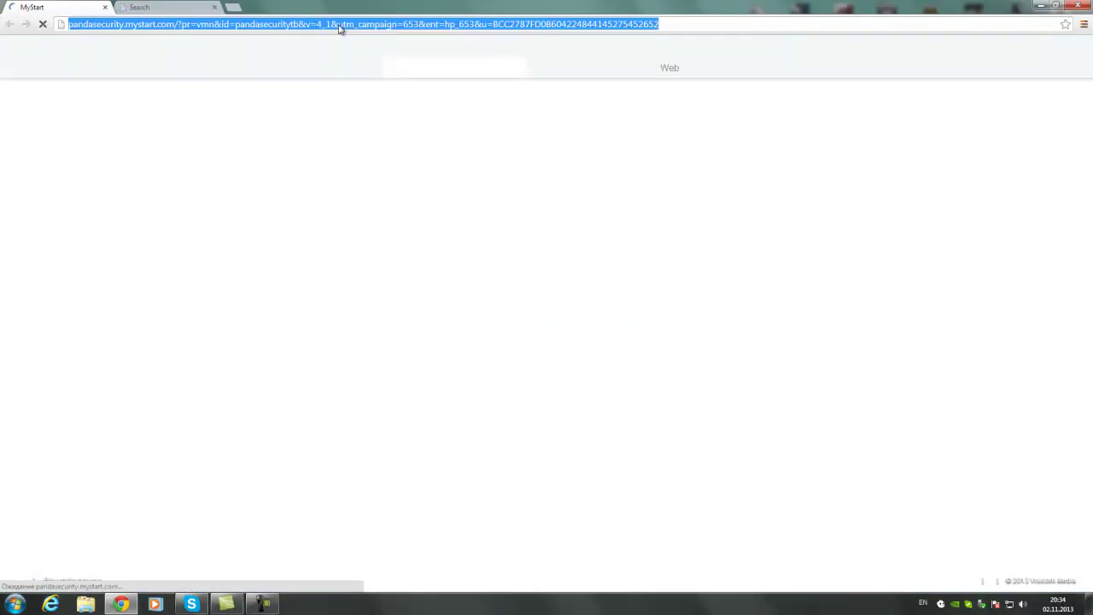
{"action": "type", "text": "my"}
{"action": "key", "text": "Return"}
Close the Search tab and open SorWebatu.Com and the SOR.GE Facebook page in new tabs
{"action": "left_click", "coordinate": [215, 7]}
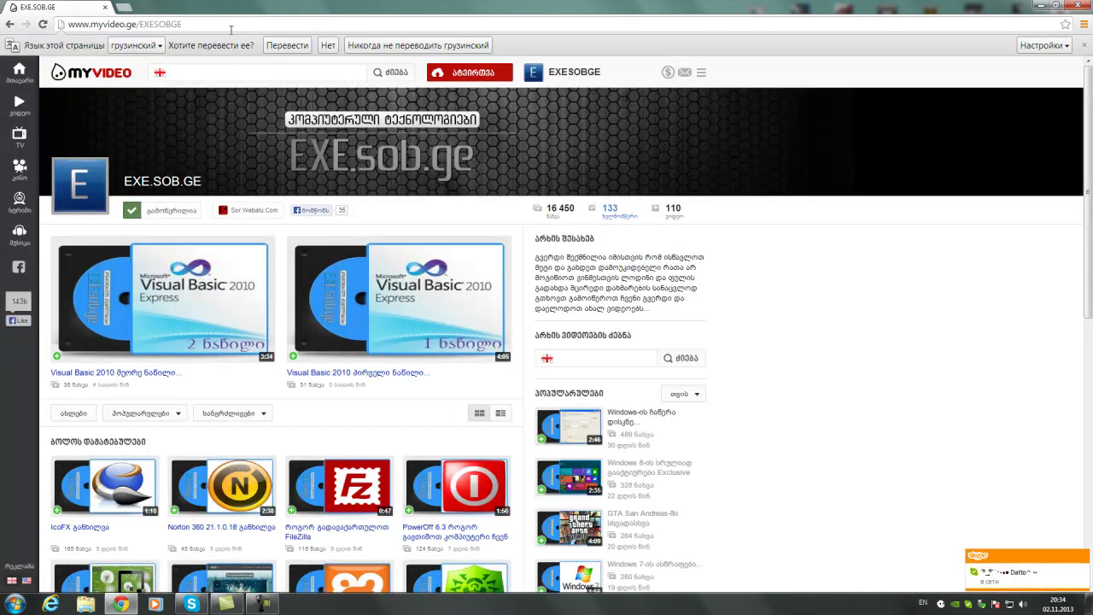
{"action": "left_click", "coordinate": [151, 30]}
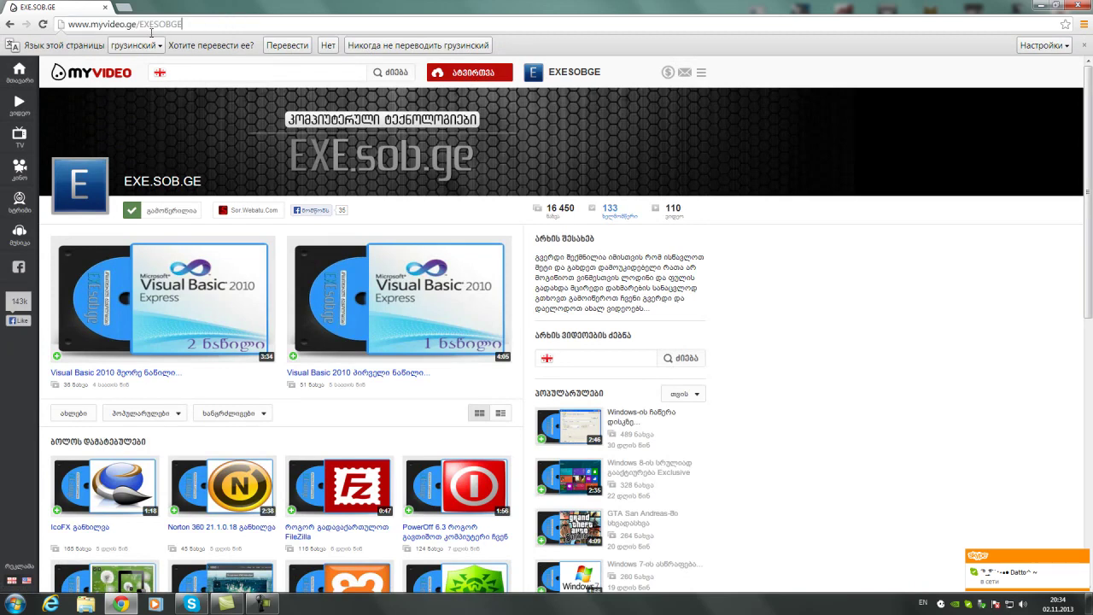
{"action": "left_click", "coordinate": [246, 210]}
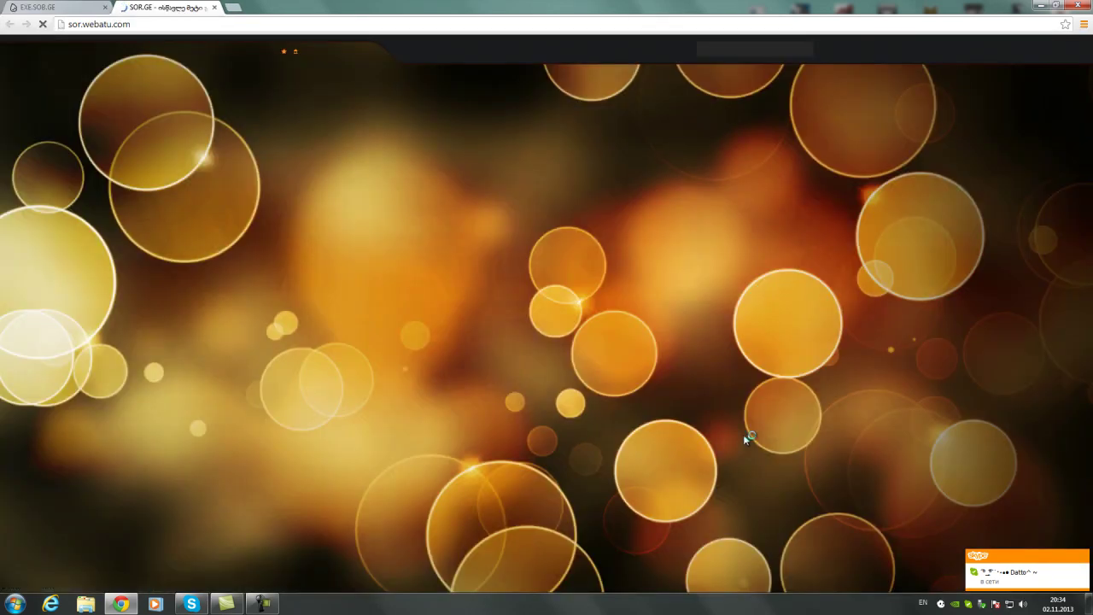
{"action": "left_click", "coordinate": [708, 395]}
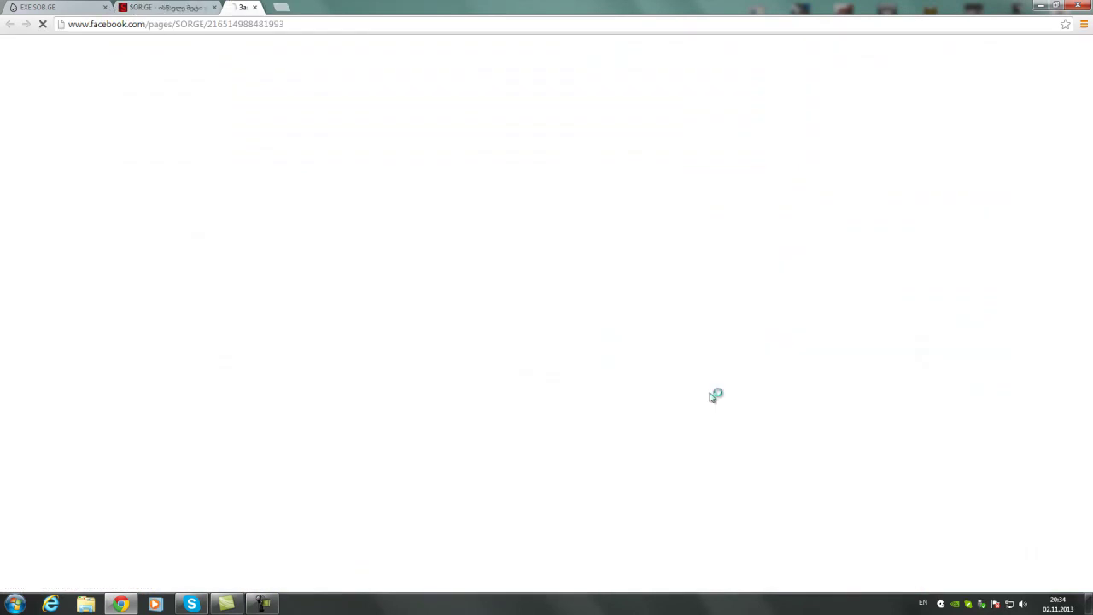